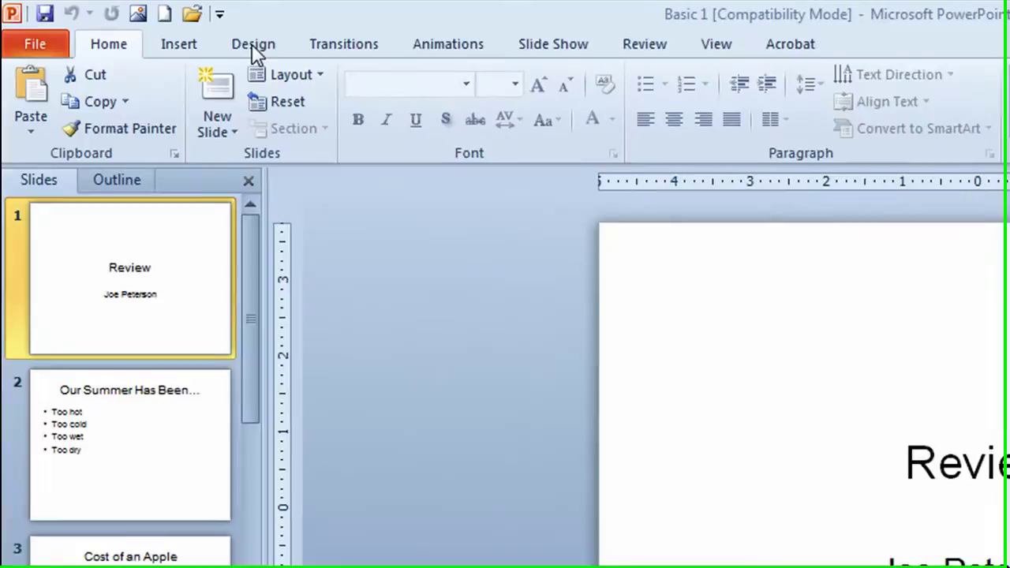
Browse for a theme file and open the user's own profile folder within Users on the C: drive.
{"action": "left_click", "coordinate": [254, 44]}
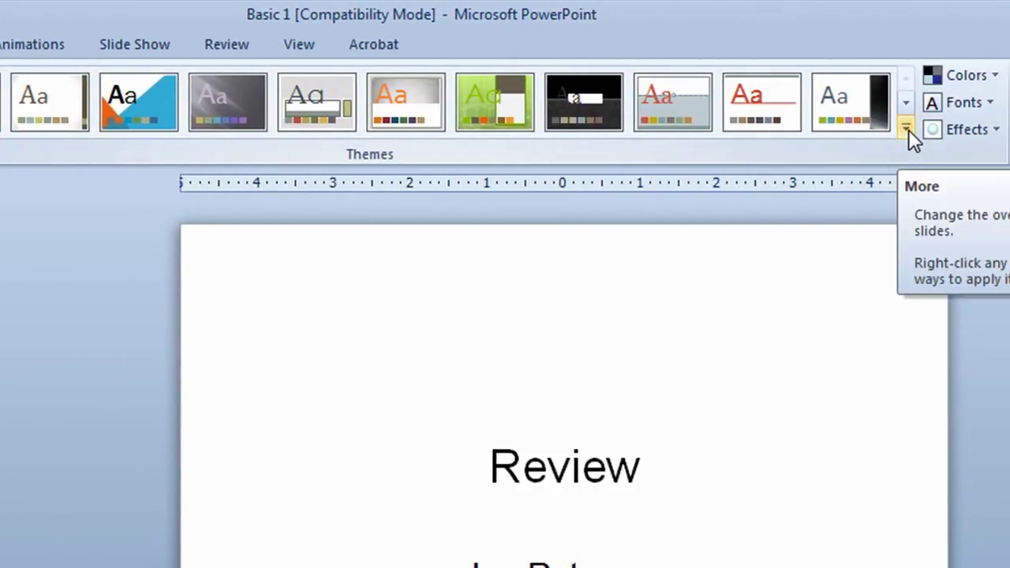
{"action": "left_click", "coordinate": [907, 129]}
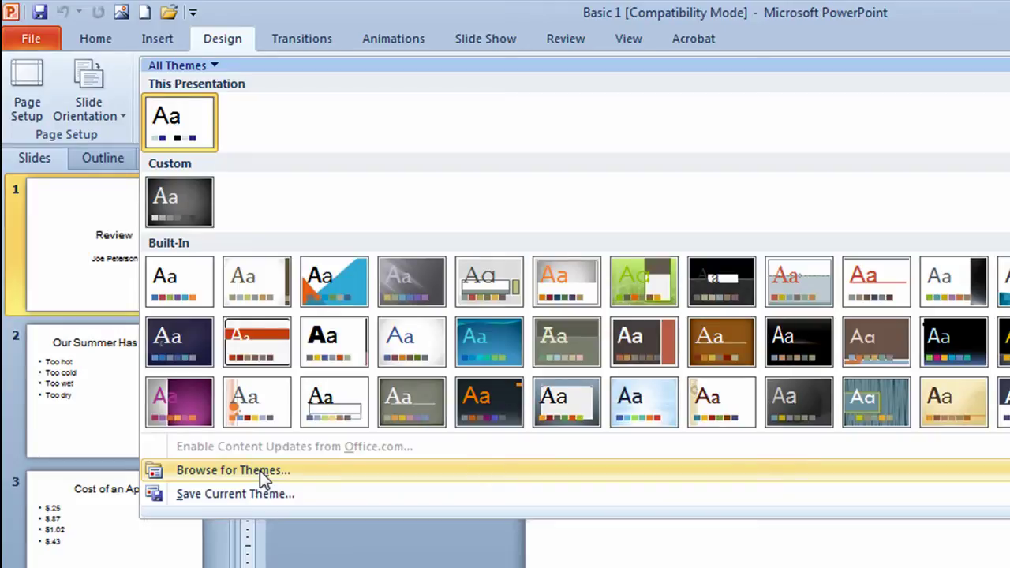
{"action": "left_click", "coordinate": [260, 471]}
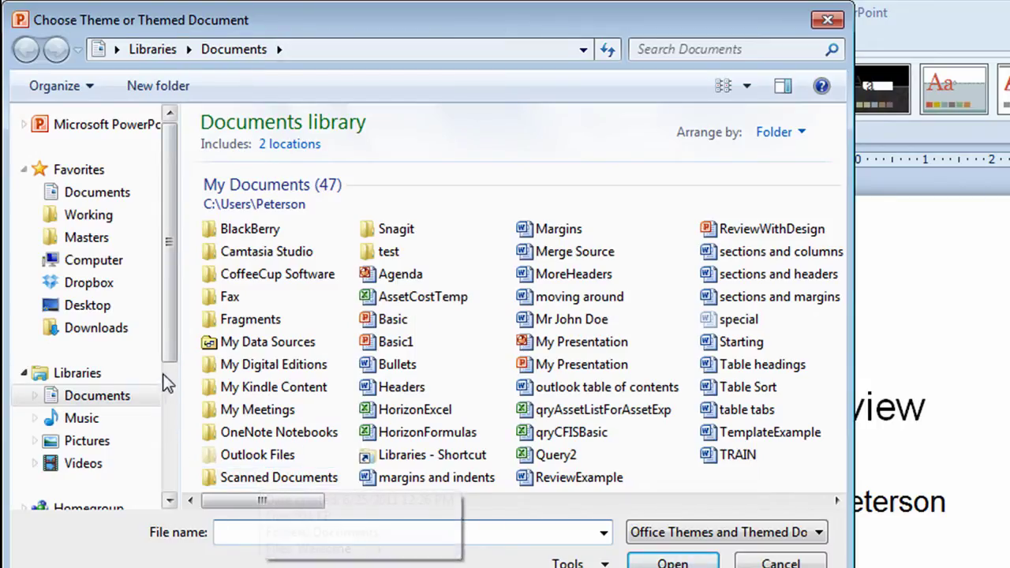
{"action": "left_click_drag", "start_coordinate": [169, 273], "coordinate": [170, 321]}
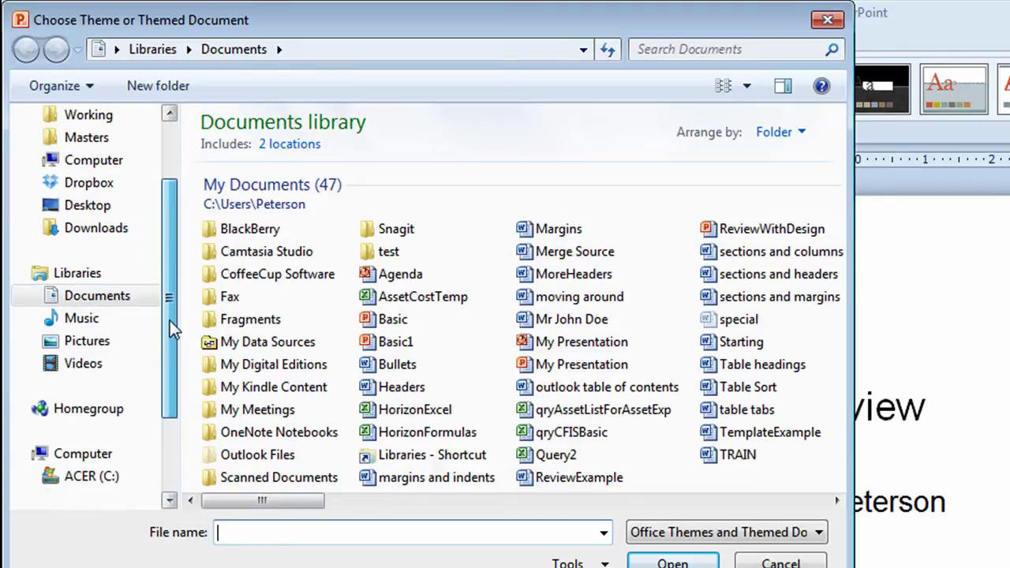
{"action": "left_click", "coordinate": [82, 458]}
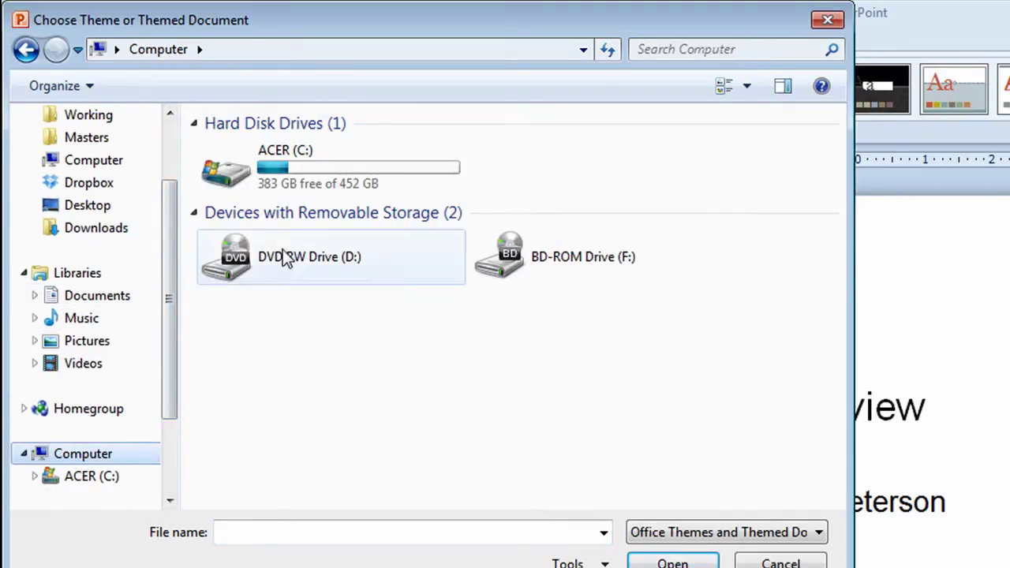
{"action": "double_click", "coordinate": [298, 154]}
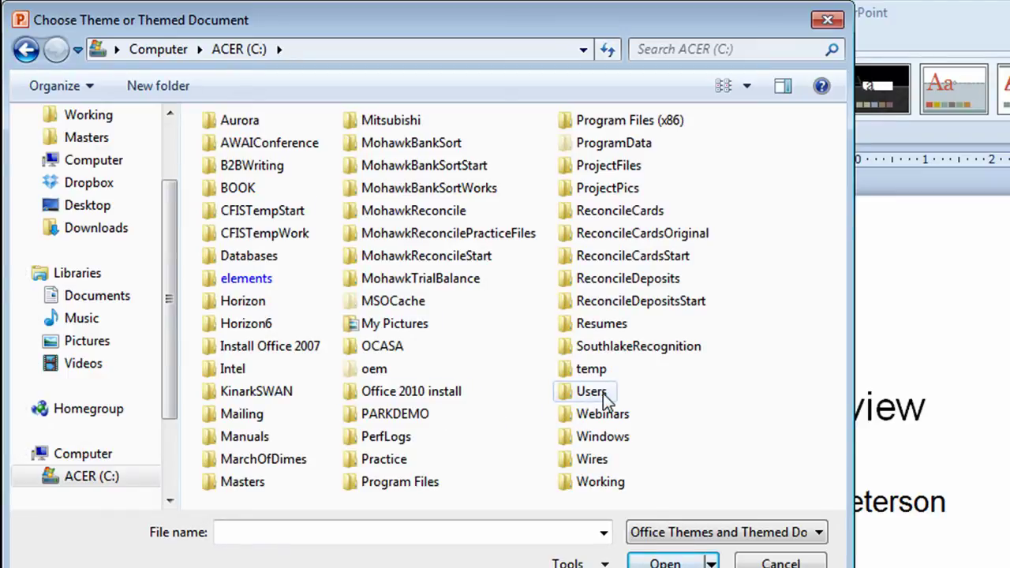
{"action": "double_click", "coordinate": [603, 393]}
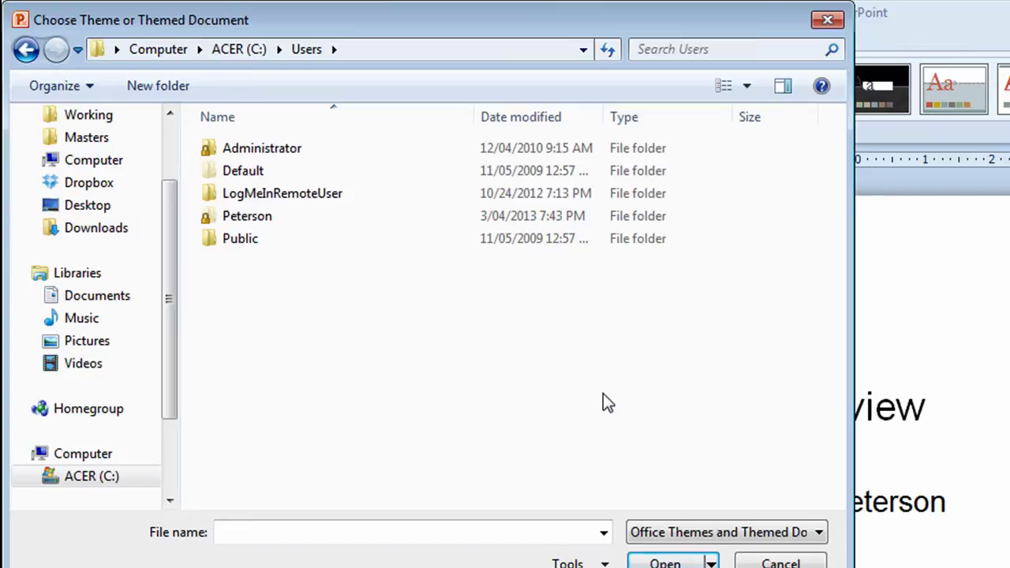
{"action": "double_click", "coordinate": [261, 226]}
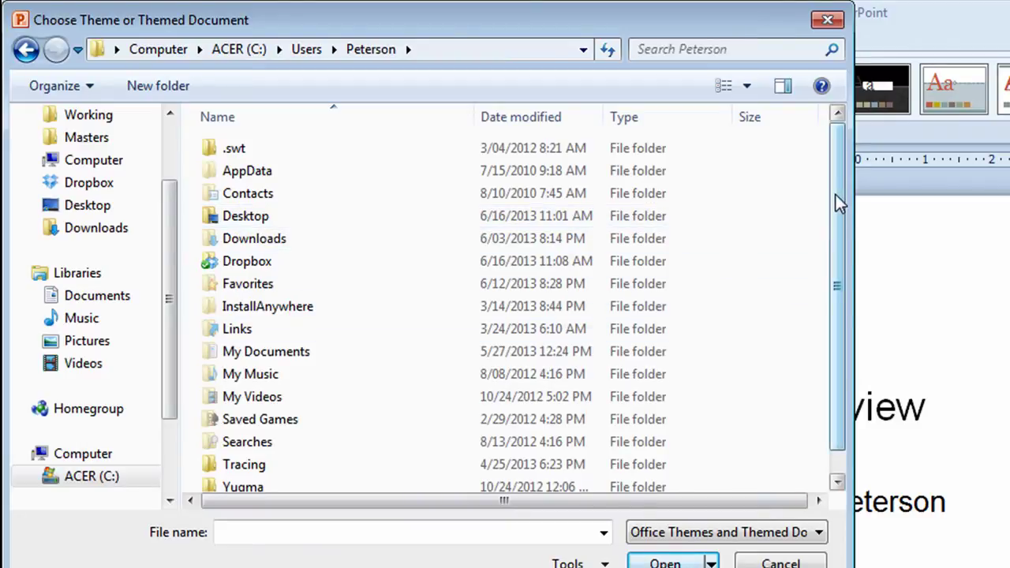
Apply the "My design" file from AppData\Roaming\Microsoft\Templates as the presentation's theme.
{"action": "mouse_move", "coordinate": [835, 194]}
{"action": "left_mouse_down"}
{"action": "mouse_move", "coordinate": [839, 216]}
{"action": "mouse_move", "coordinate": [828, 203]}
{"action": "left_mouse_up"}
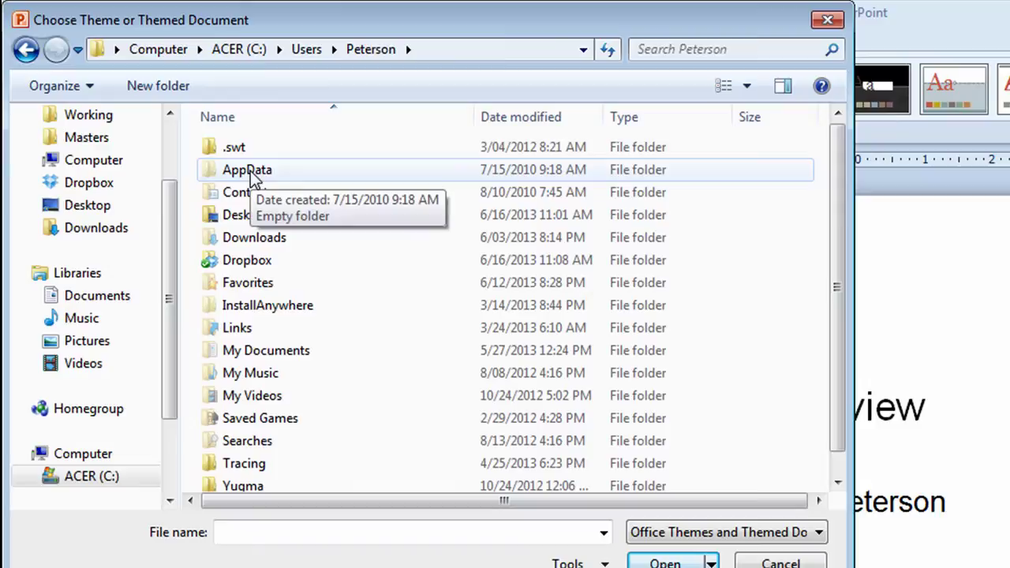
{"action": "double_click", "coordinate": [250, 172]}
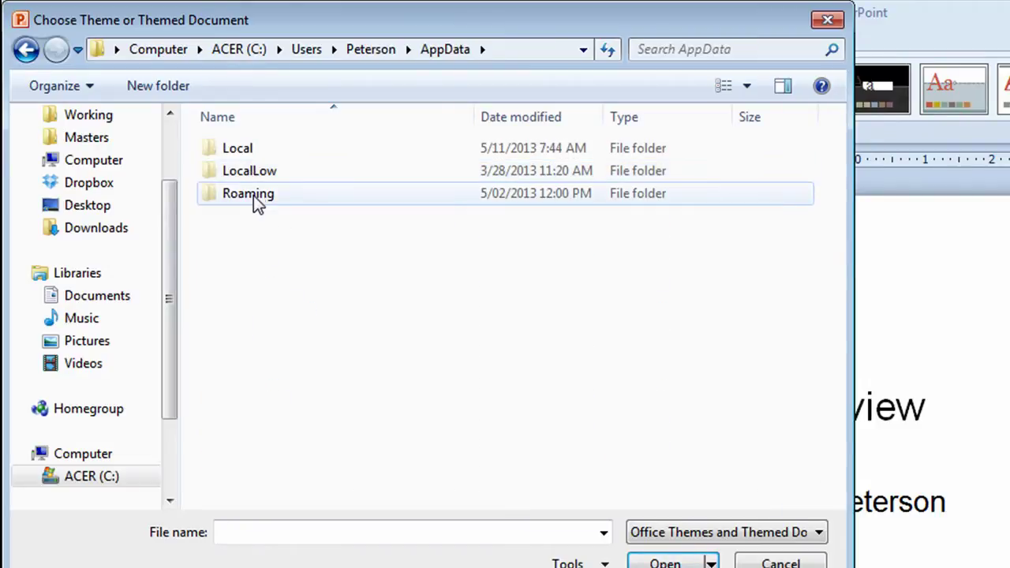
{"action": "double_click", "coordinate": [253, 195]}
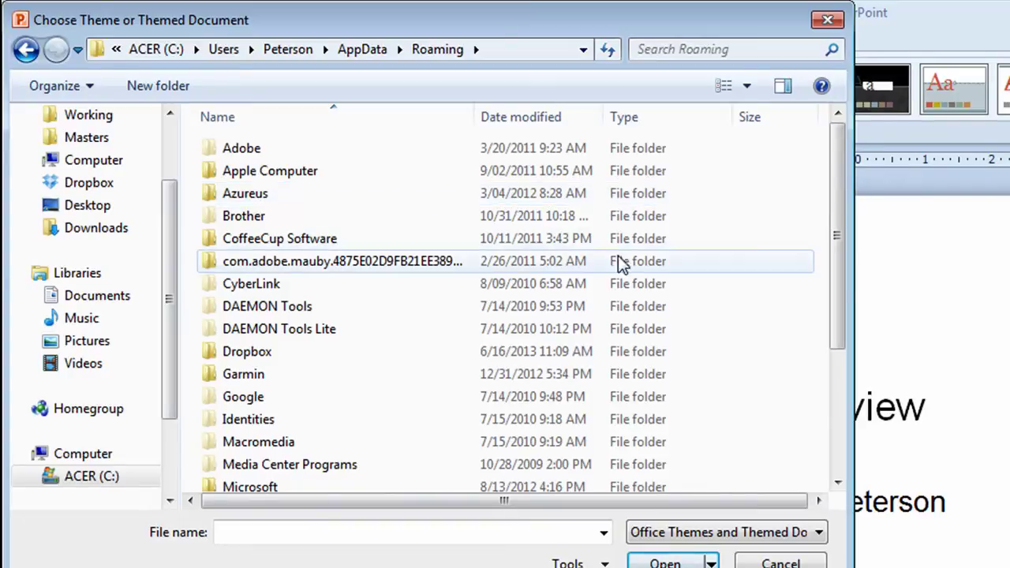
{"action": "left_click_drag", "start_coordinate": [836, 184], "coordinate": [840, 305]}
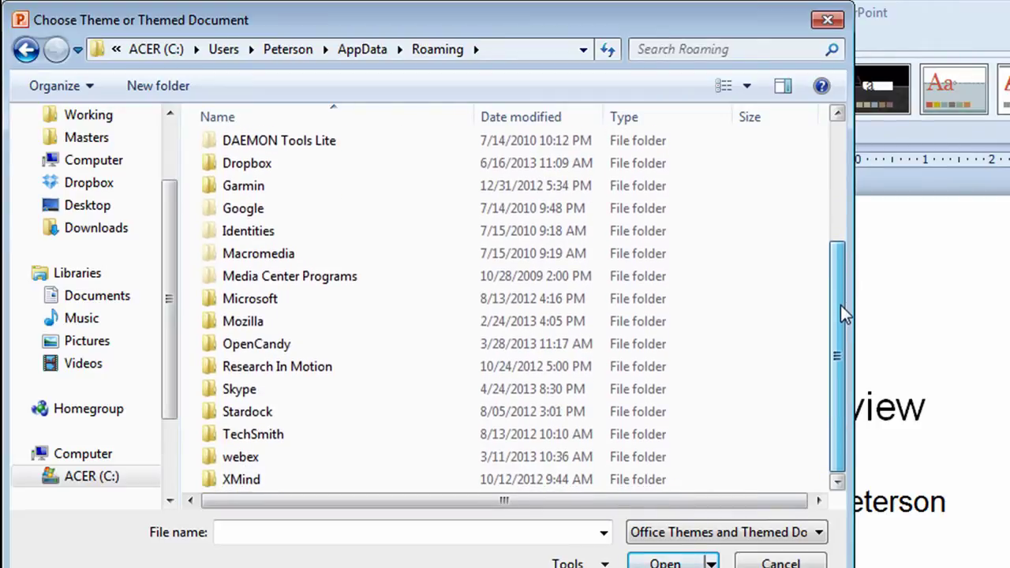
{"action": "double_click", "coordinate": [250, 300]}
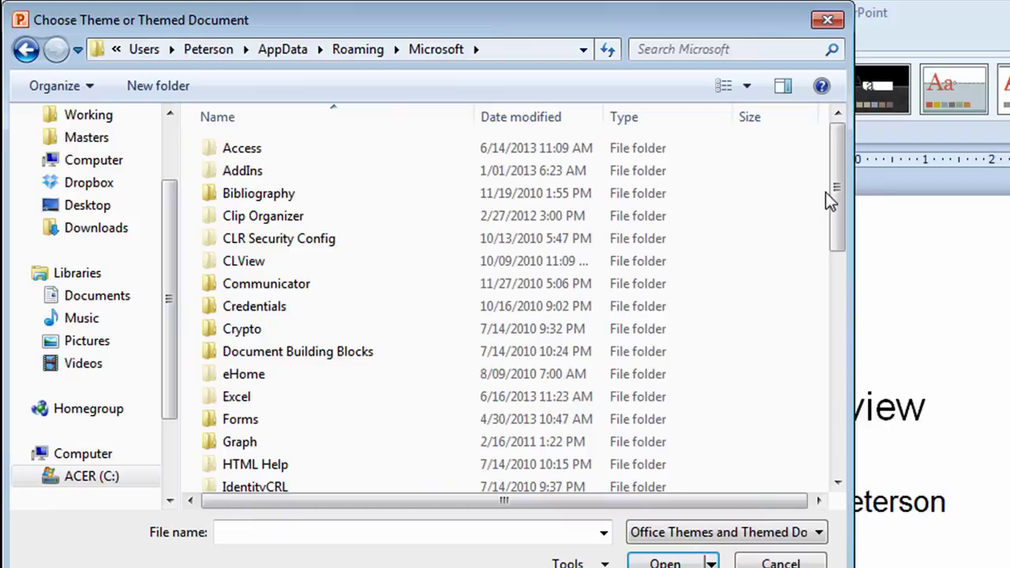
{"action": "left_click_drag", "start_coordinate": [839, 176], "coordinate": [844, 378]}
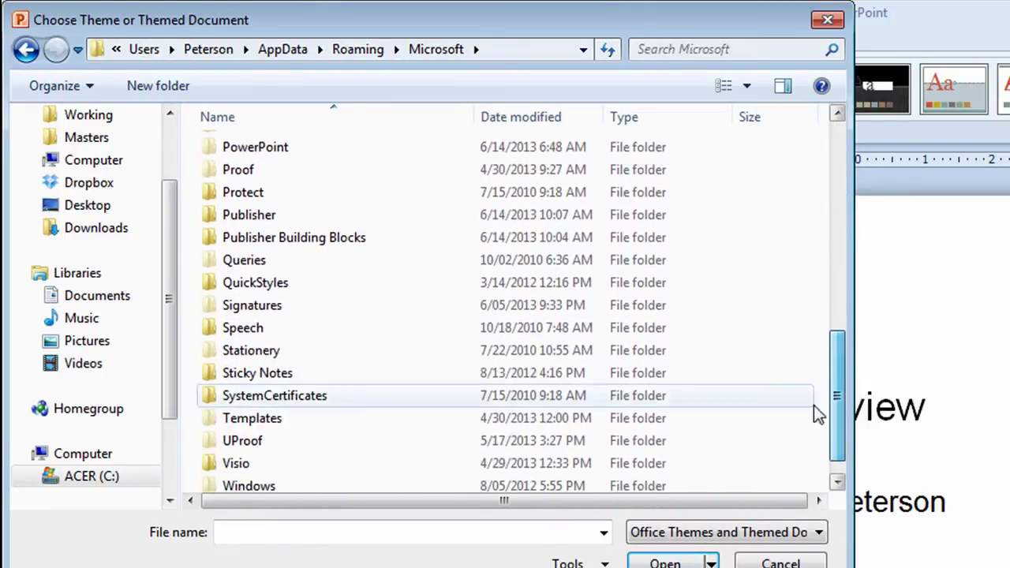
{"action": "double_click", "coordinate": [253, 420]}
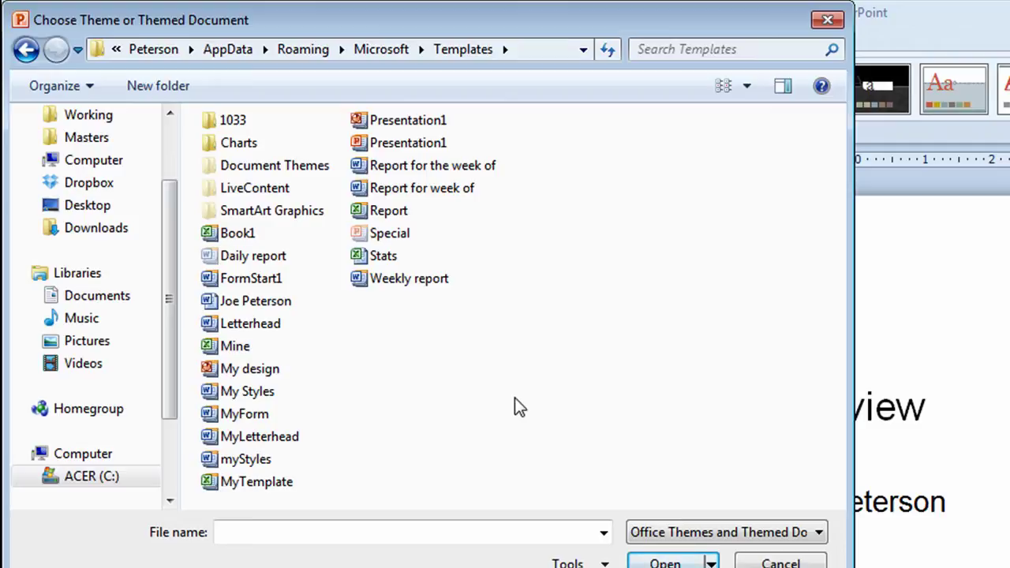
{"action": "double_click", "coordinate": [235, 374]}
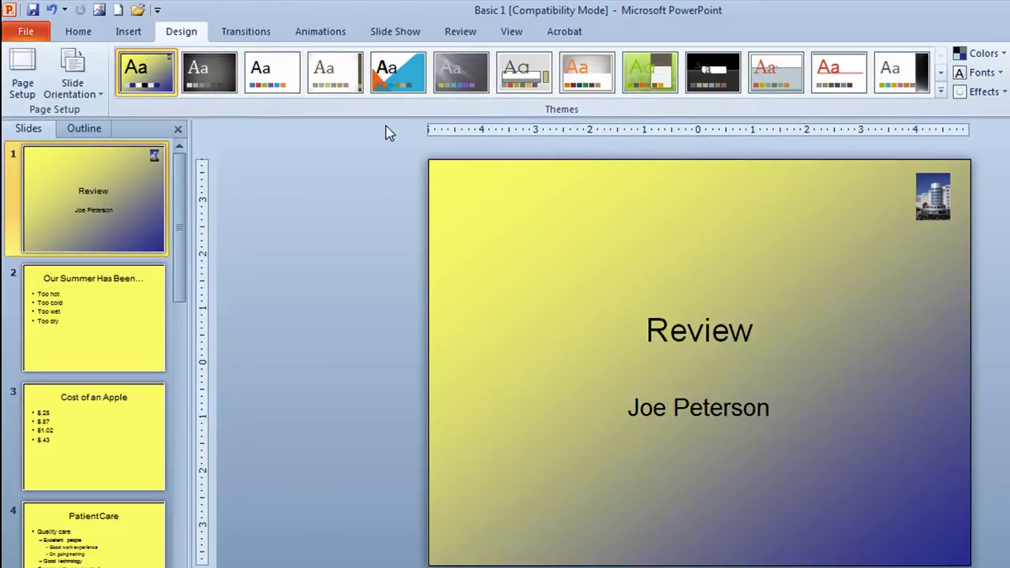
Save the current theme in the Document Themes folder as MyDesign.
{"action": "left_click", "coordinate": [942, 93]}
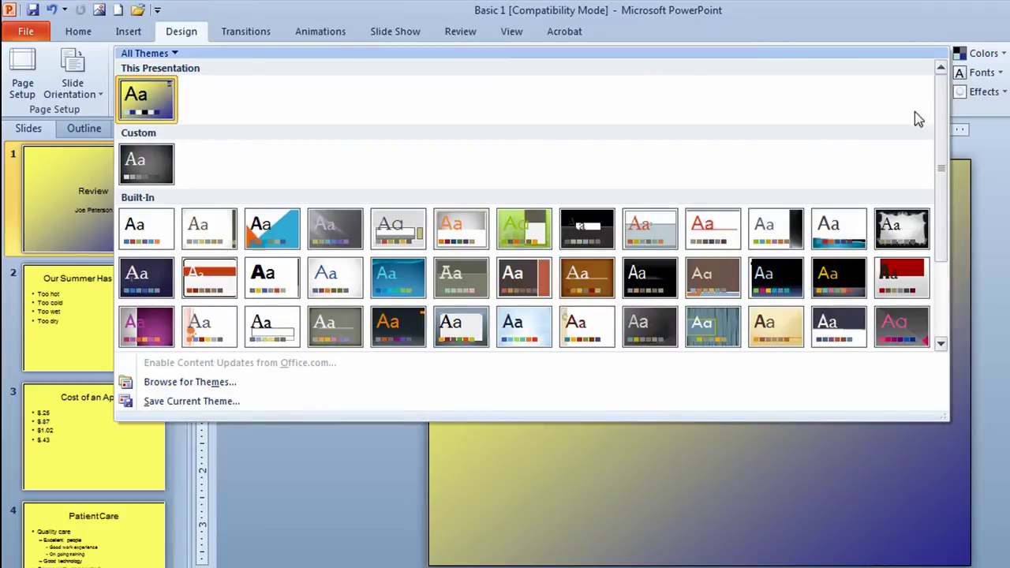
{"action": "left_click", "coordinate": [202, 404]}
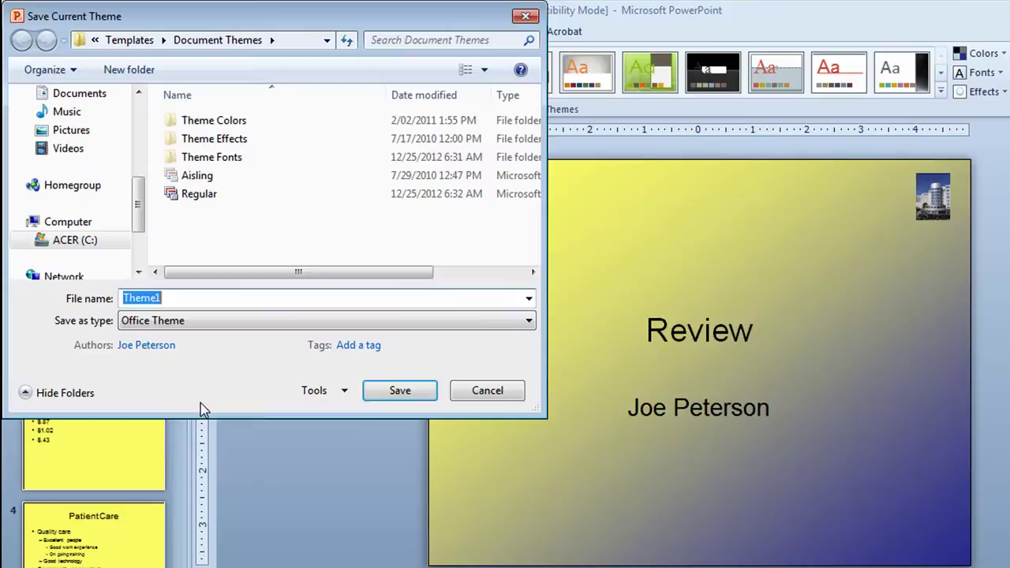
{"action": "type", "text": "M"}
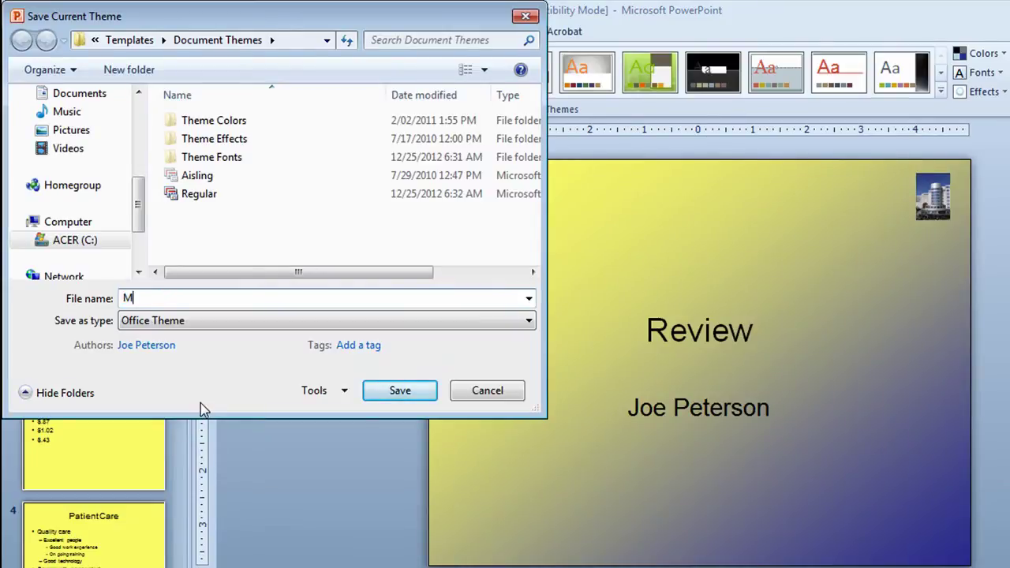
{"action": "type", "text": "yDesign"}
{"action": "left_click", "coordinate": [404, 392]}
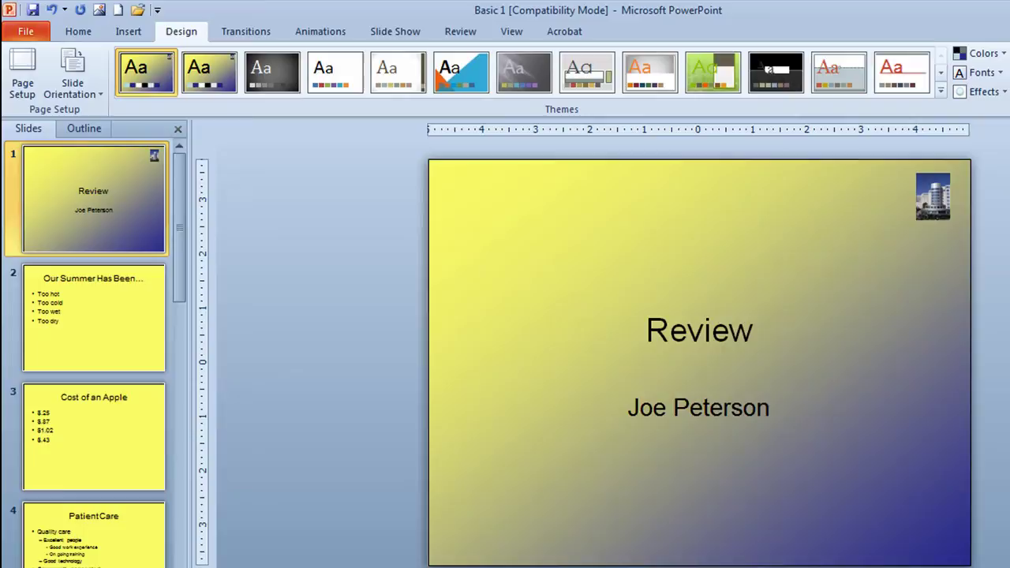
Close the Basic 1 presentation without saving its changes and start Microsoft PowerPoint 2010 again.
{"action": "key", "text": "alt+F4"}
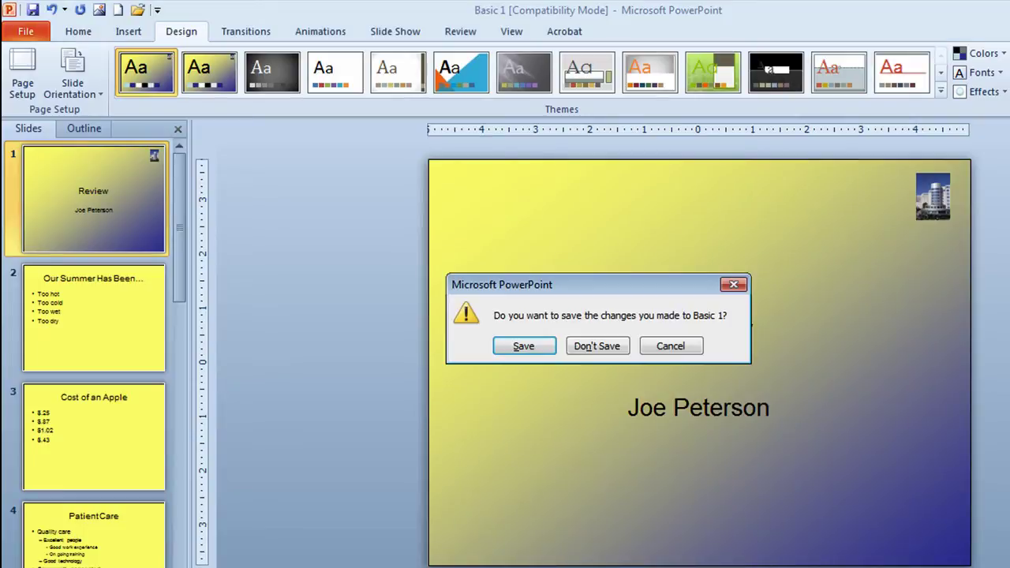
{"action": "left_click", "coordinate": [599, 348]}
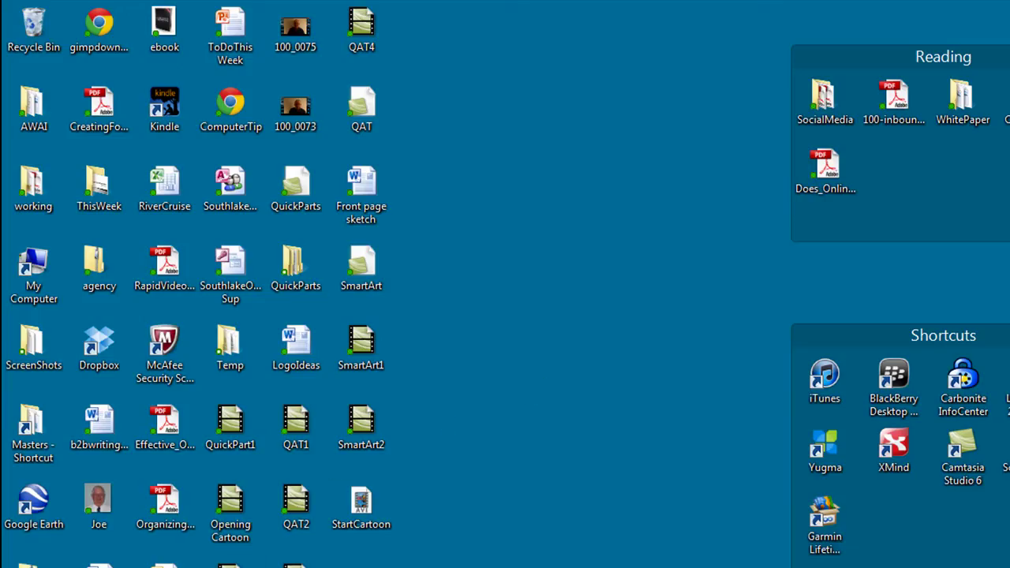
{"action": "key", "text": "super"}
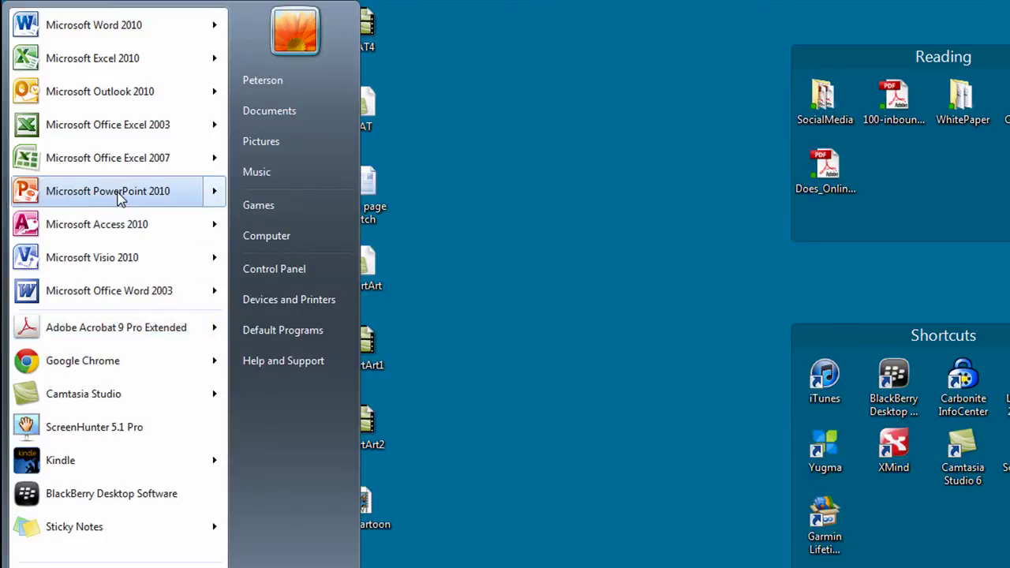
{"action": "left_click", "coordinate": [187, 195]}
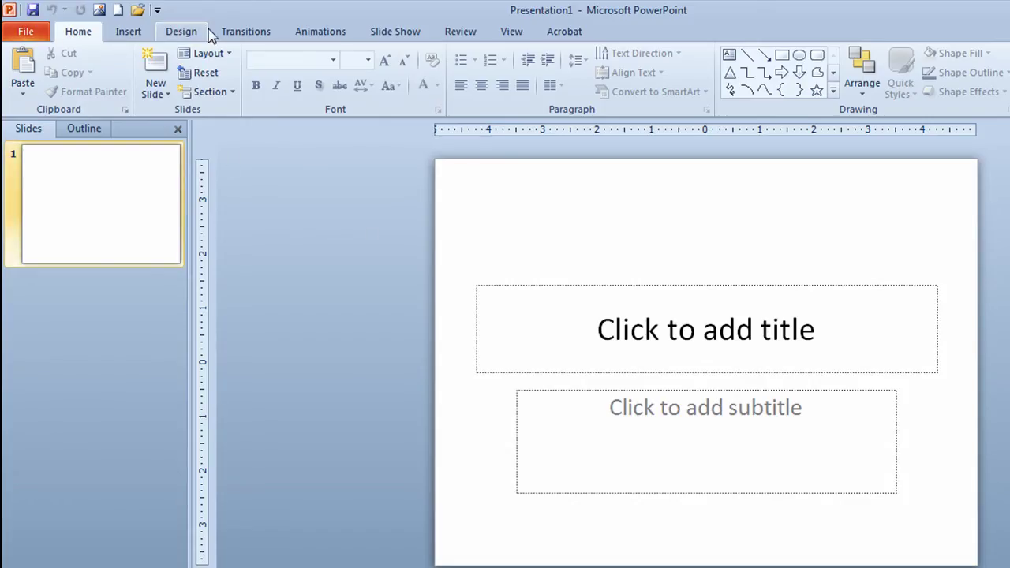
Apply the custom MyDesign theme to the new blank presentation.
{"action": "left_click", "coordinate": [181, 32]}
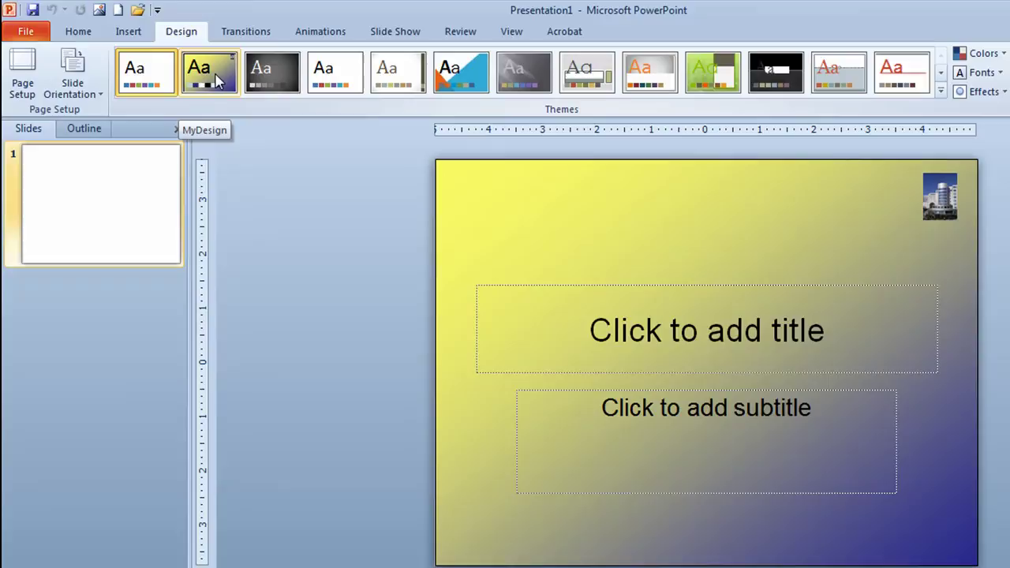
{"action": "left_click", "coordinate": [217, 80]}
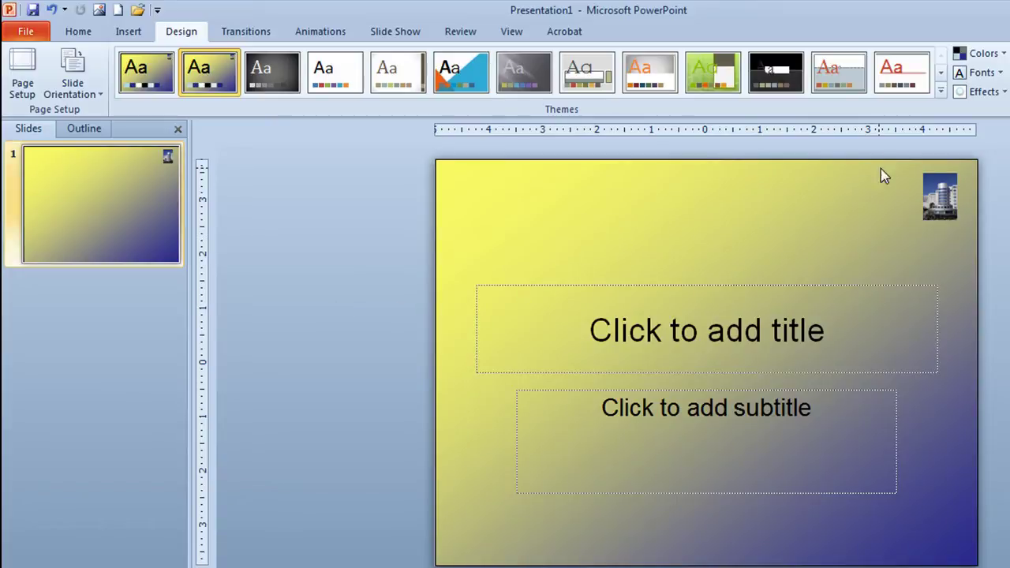
Browse to C:\Masters\PPT and apply the "HollandBloorview template" file as the presentation's theme.
{"action": "left_click", "coordinate": [942, 93]}
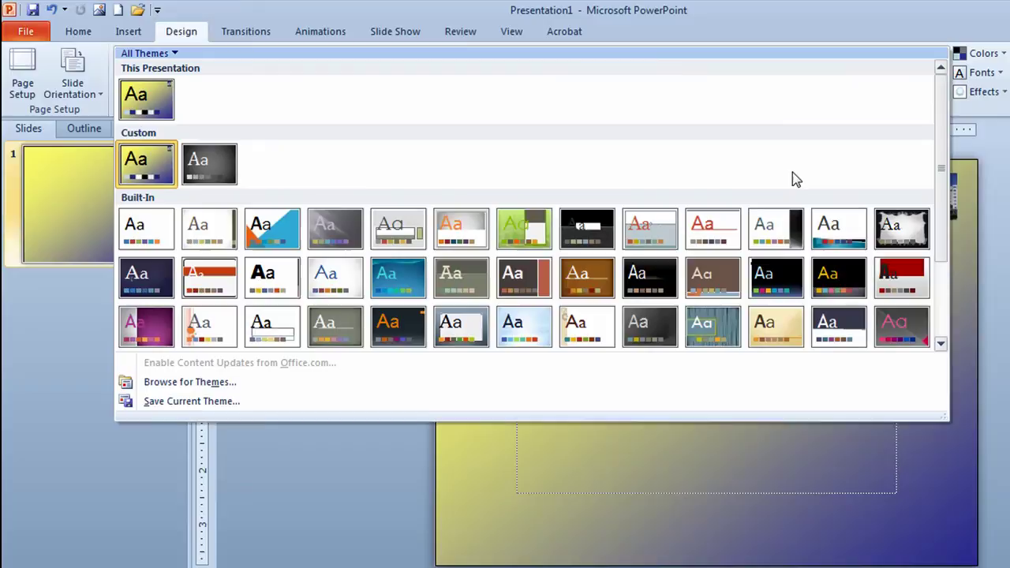
{"action": "left_click", "coordinate": [187, 384]}
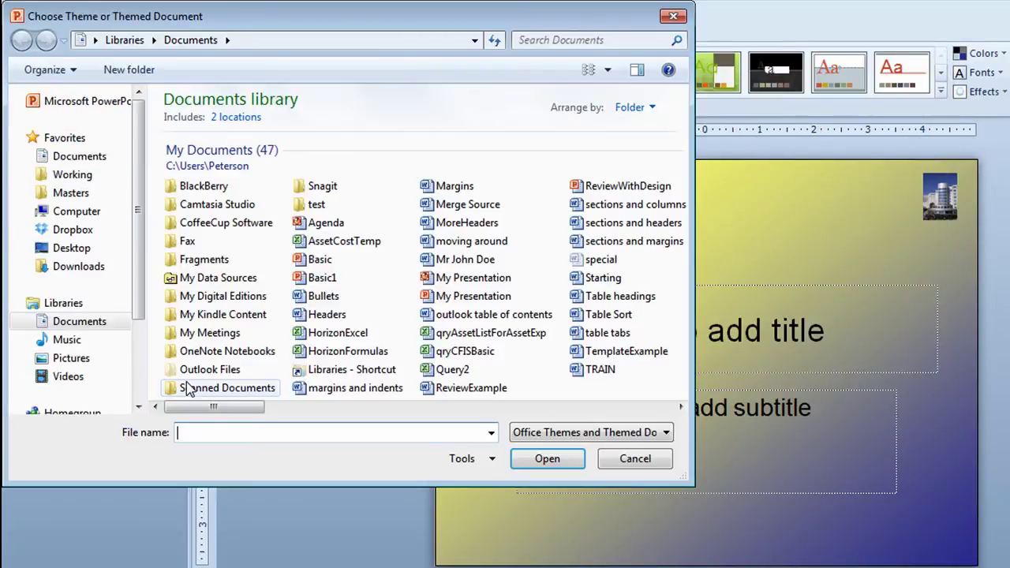
{"action": "left_click", "coordinate": [77, 215]}
{"action": "left_click", "coordinate": [223, 129]}
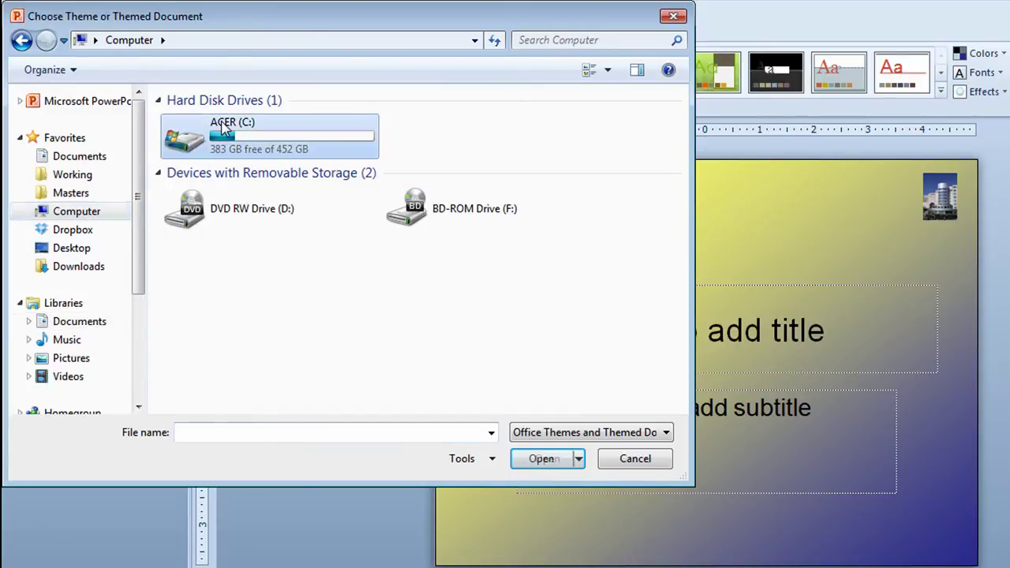
{"action": "double_click", "coordinate": [223, 129]}
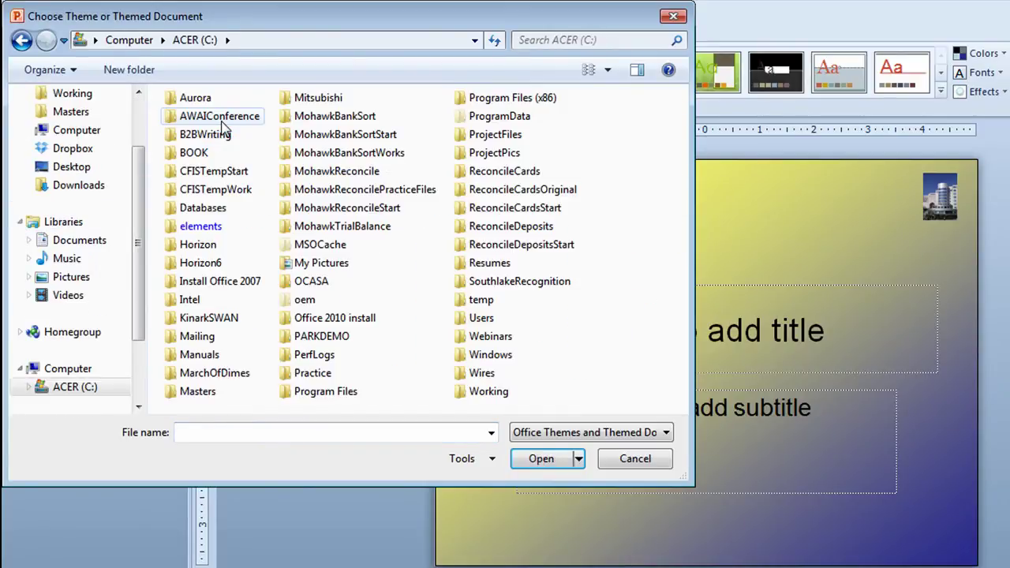
{"action": "left_click", "coordinate": [197, 394]}
{"action": "double_click", "coordinate": [198, 392]}
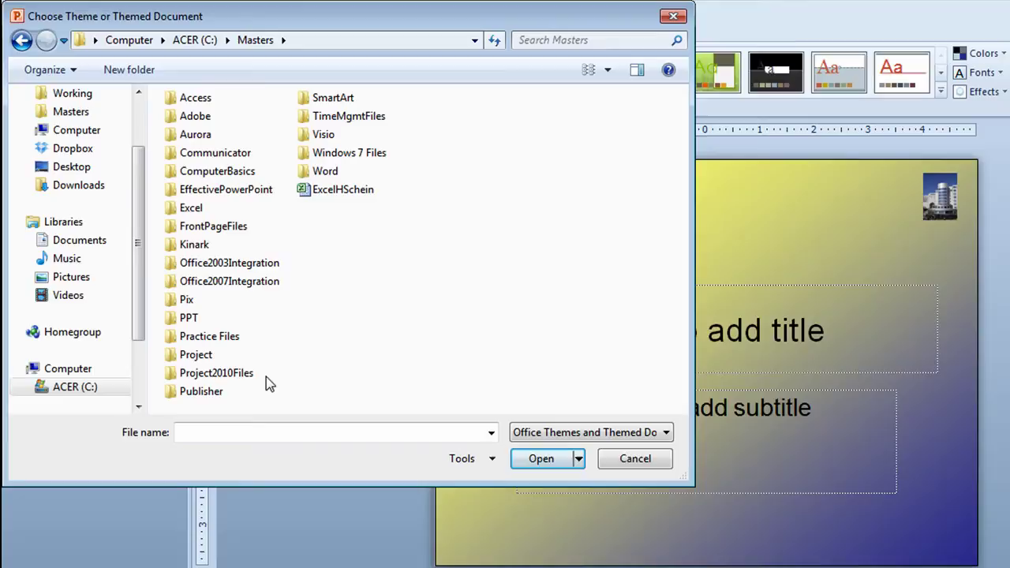
{"action": "double_click", "coordinate": [189, 318]}
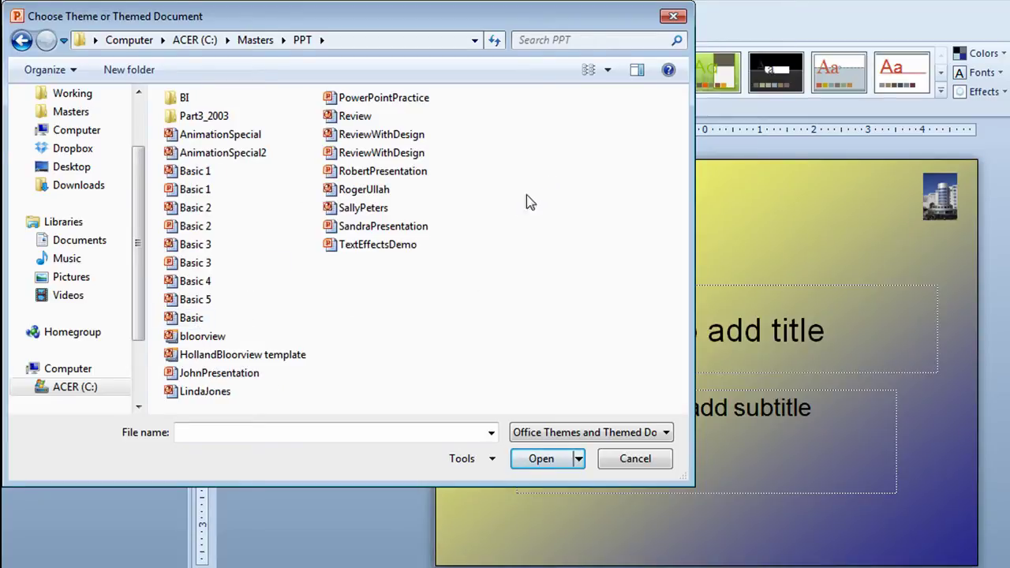
{"action": "double_click", "coordinate": [266, 354]}
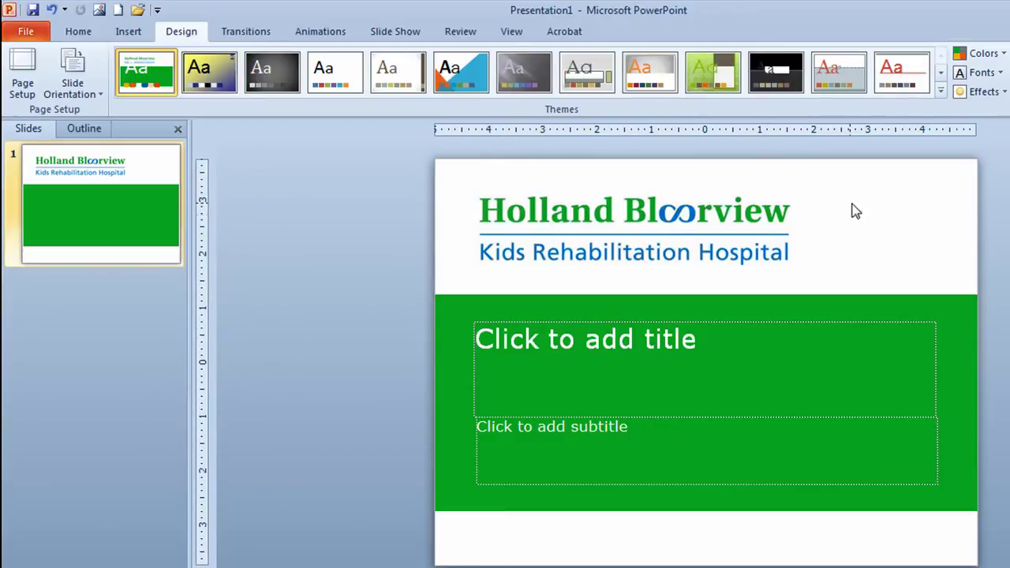
Save the applied Holland Bloorview design as a custom Office theme named MyHBDesign.
{"action": "left_click", "coordinate": [941, 94]}
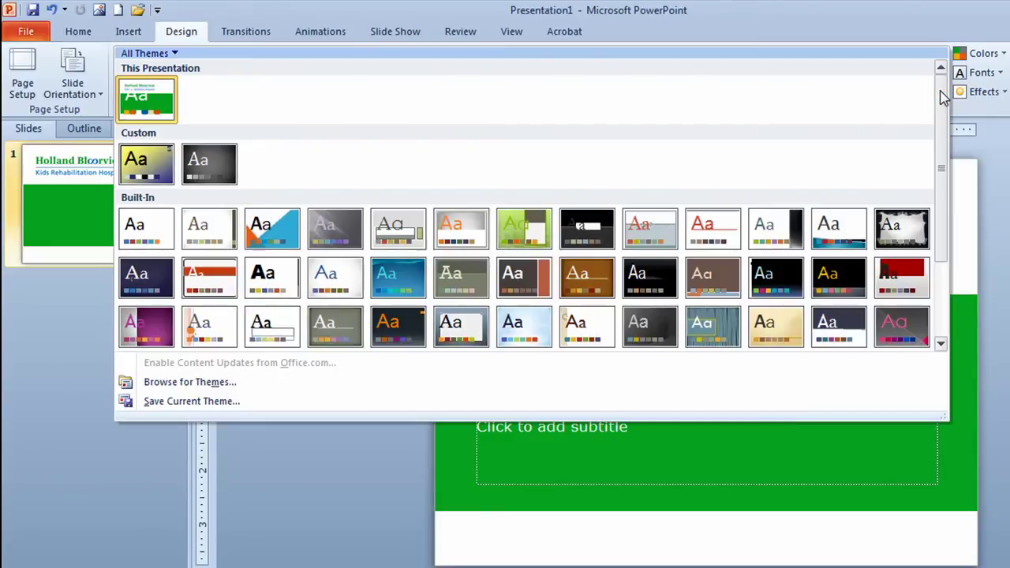
{"action": "left_click", "coordinate": [201, 404]}
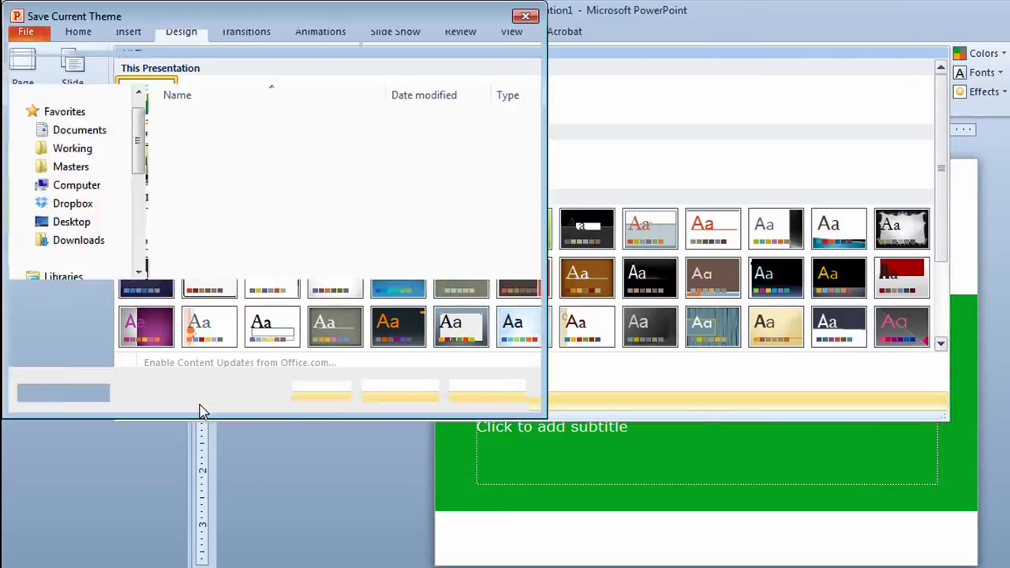
{"action": "type", "text": "M"}
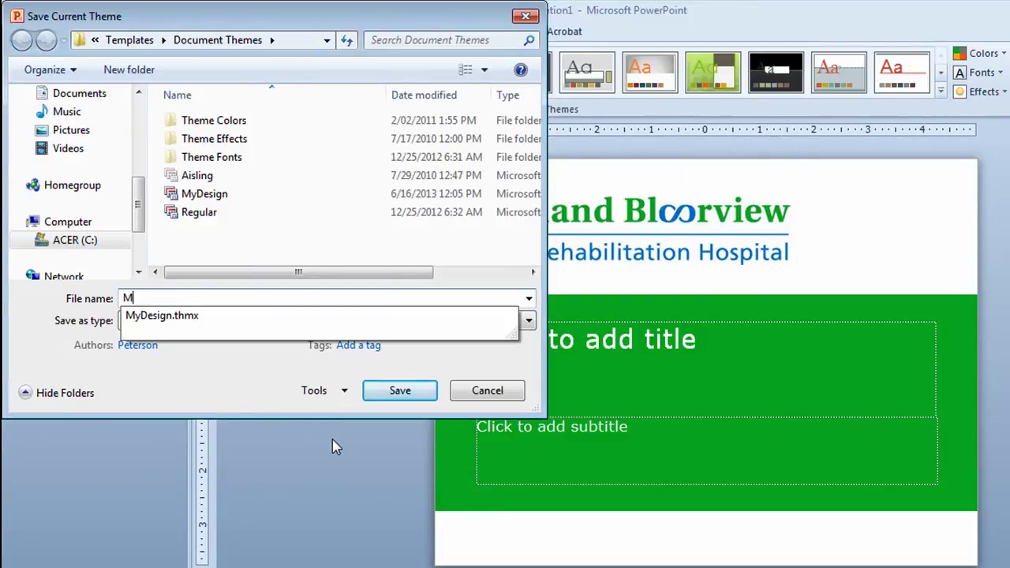
{"action": "type", "text": "yH"}
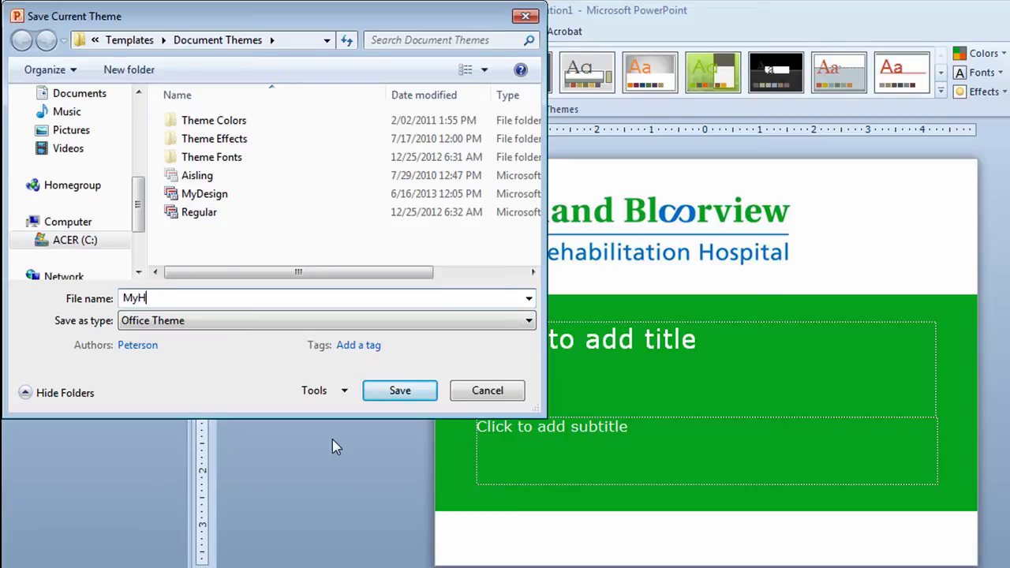
{"action": "type", "text": "BDesign"}
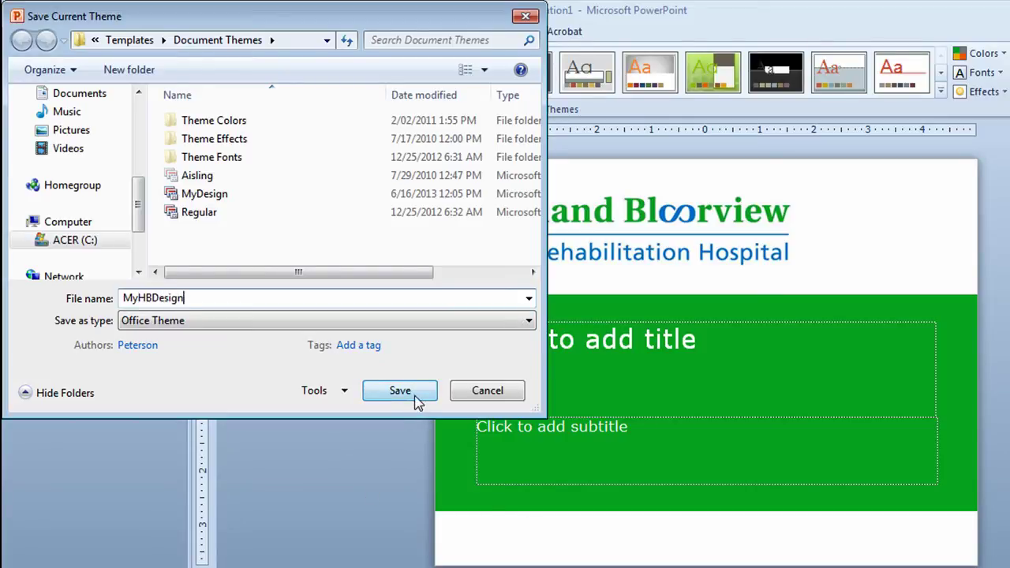
{"action": "left_click", "coordinate": [373, 390]}
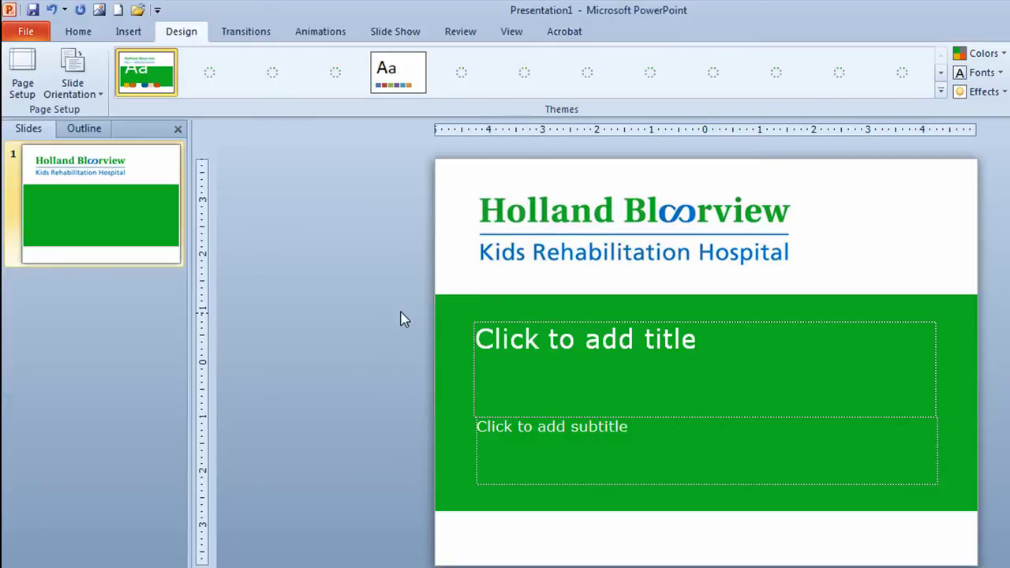